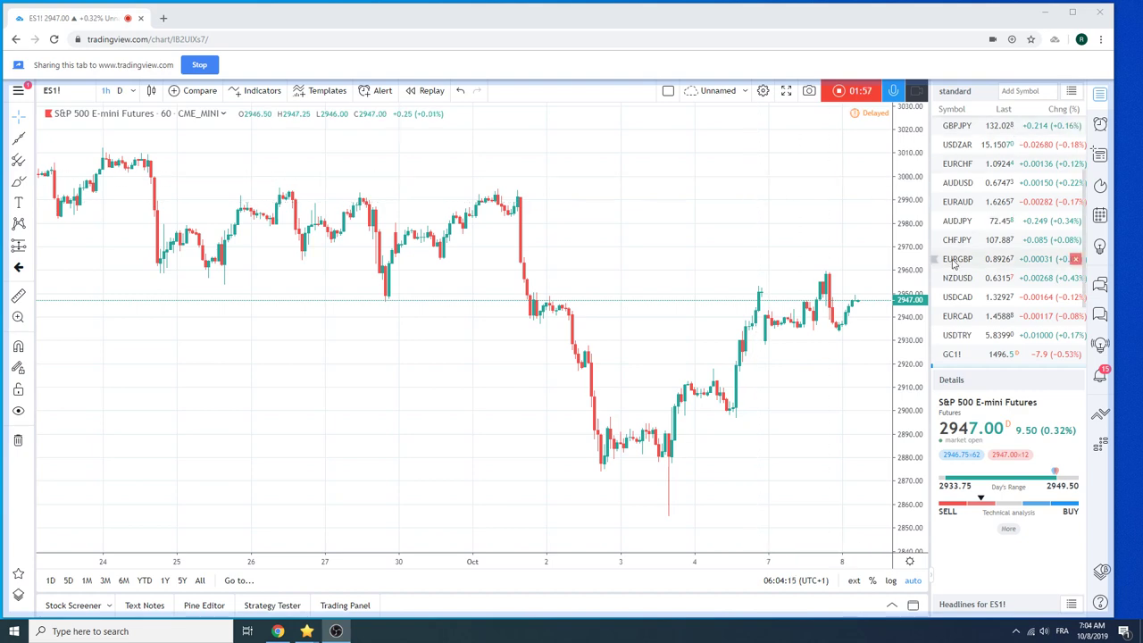
# Step: Scroll up in the watchlist toward the EURUSD row
pyautogui.scroll(3, 982, 259)
# Step: Load EURUSD from the watchlist and switch the chart to the 1D interval
pyautogui.click(1000, 125)
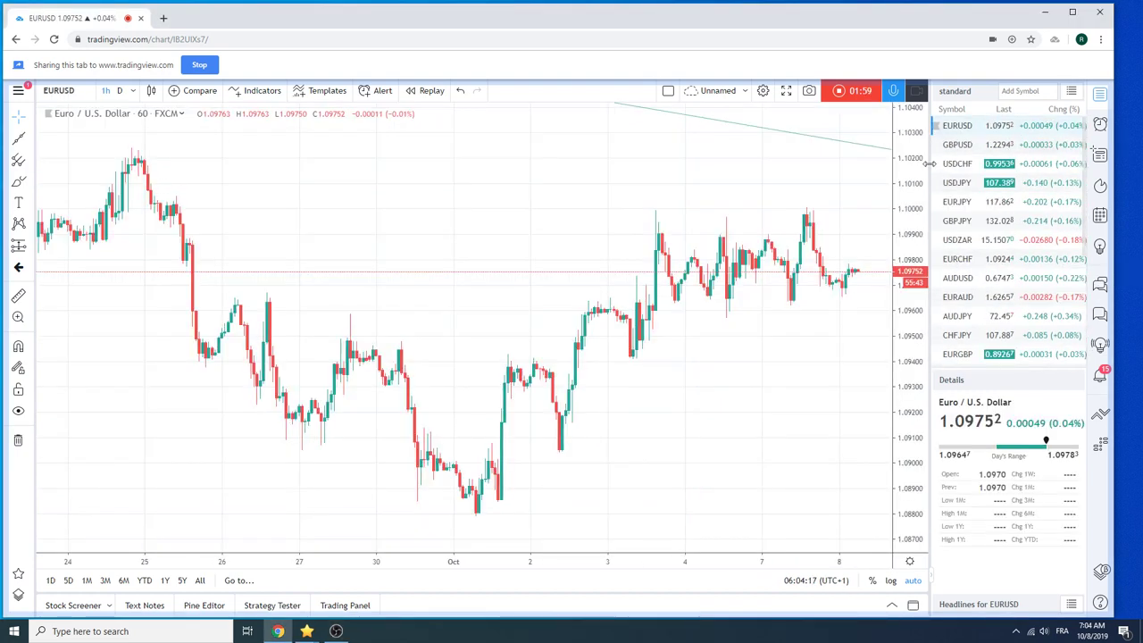
pyautogui.click(119, 91)
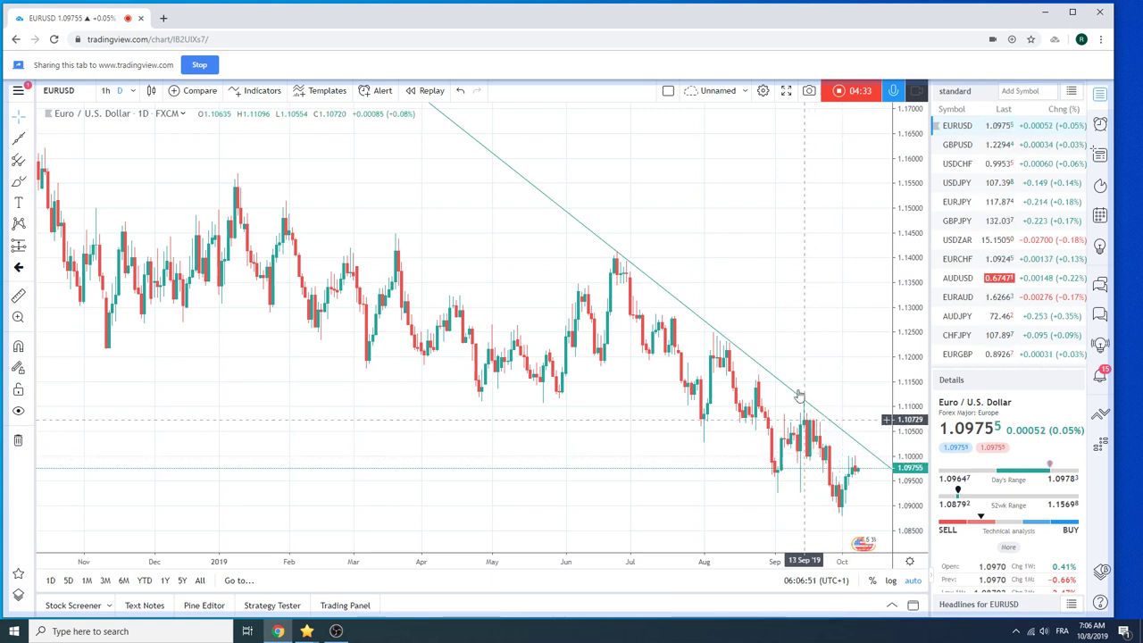
# Step: Review the USDCHF daily chart, then switch to USDJPY
pyautogui.click(956, 164)
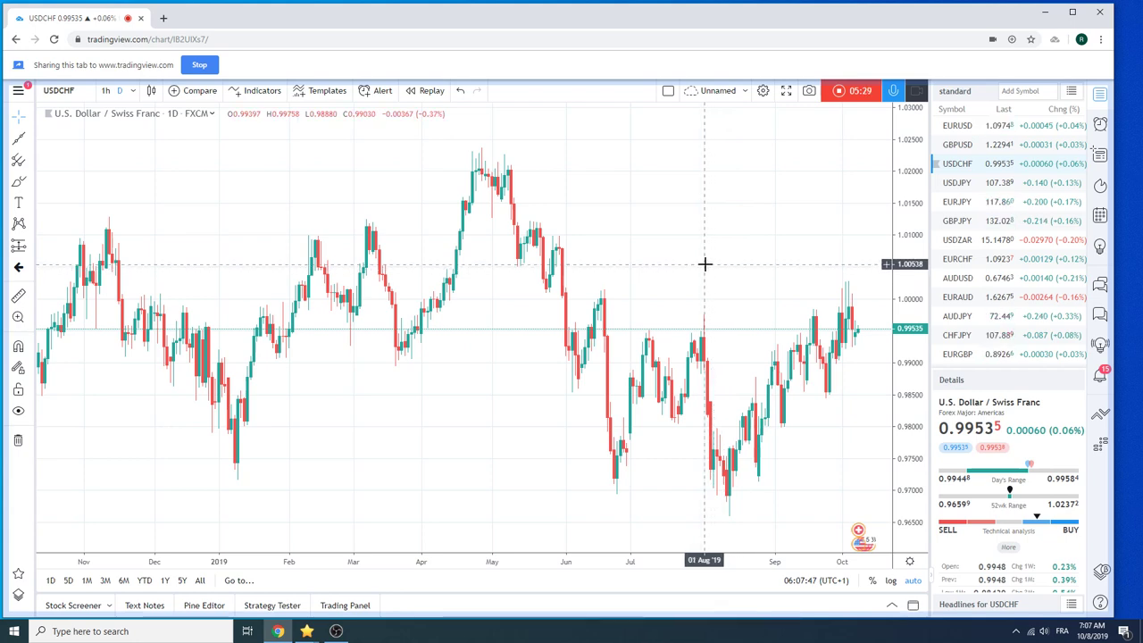
pyautogui.click(952, 185)
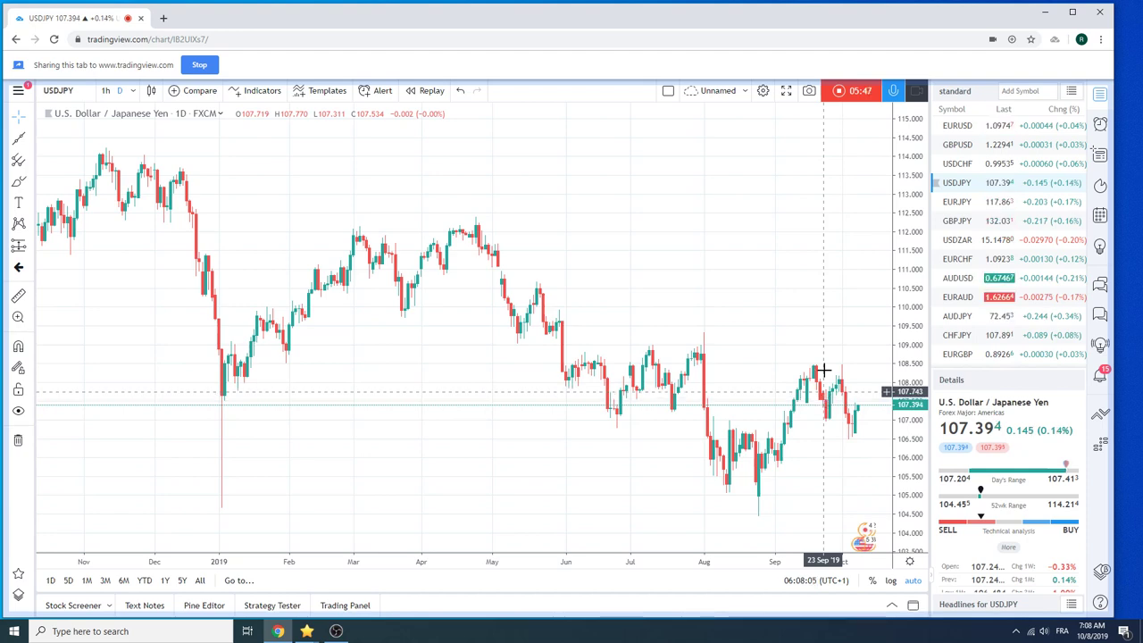
# Step: Review EURJPY with a zoomed time axis, return to USDJPY, then load USDCAD
pyautogui.click(956, 201)
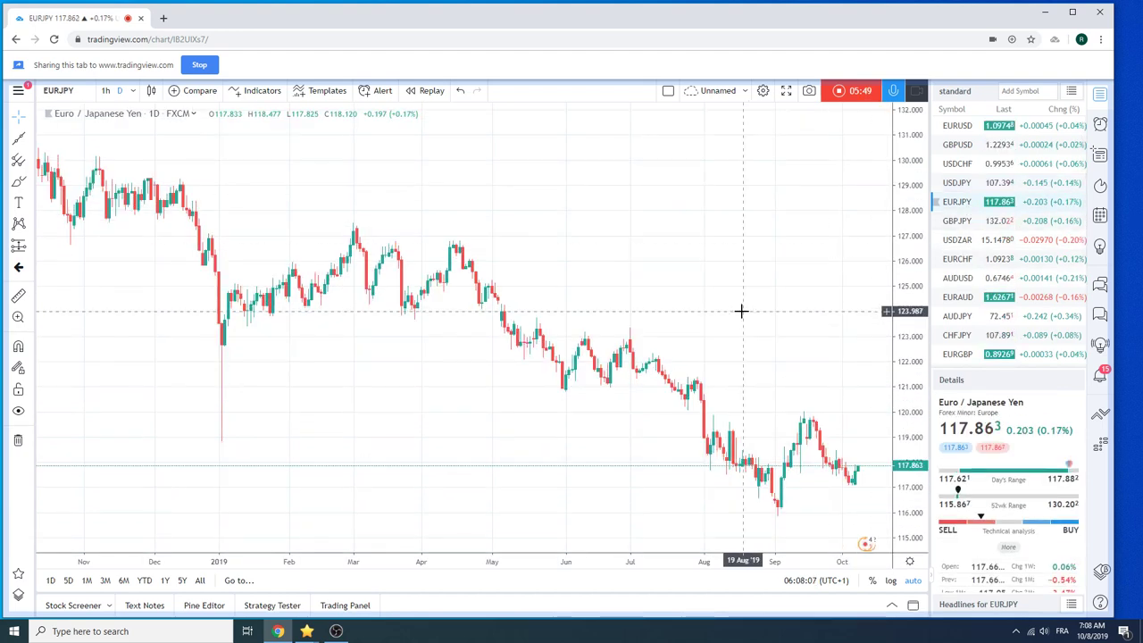
pyautogui.scroll(4, 741, 311)
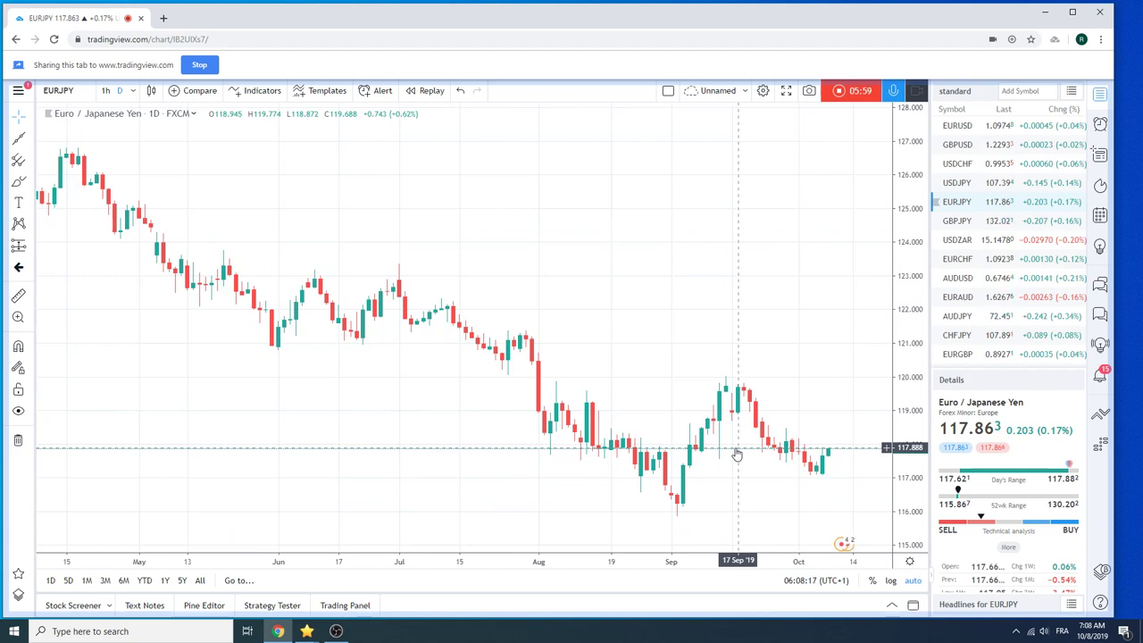
pyautogui.click(976, 184)
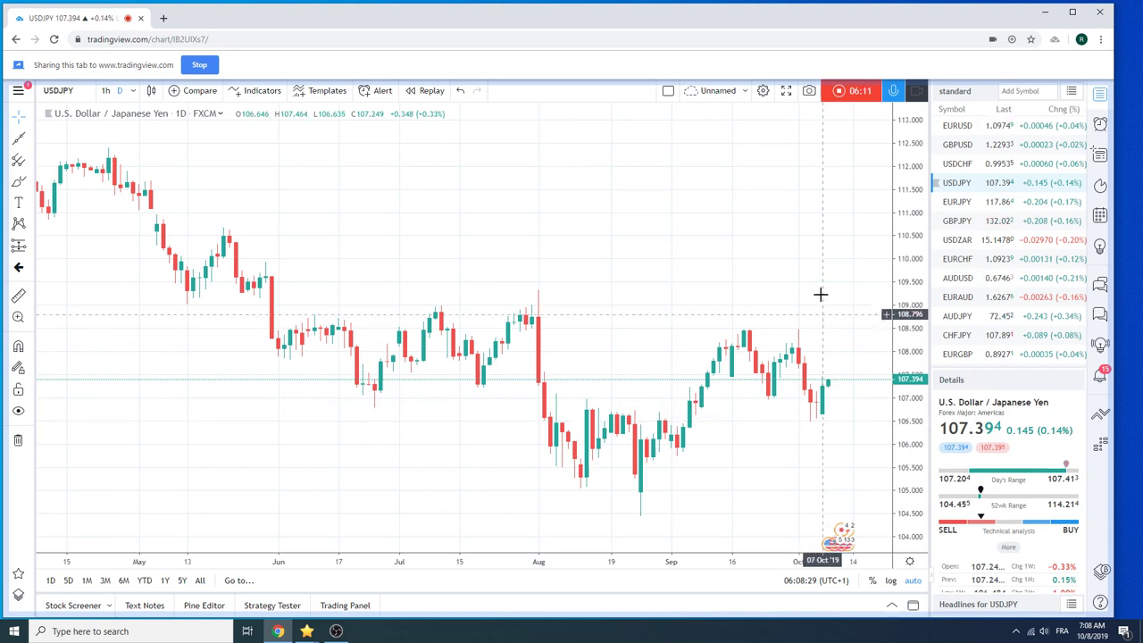
pyautogui.scroll(-1, 962, 205)
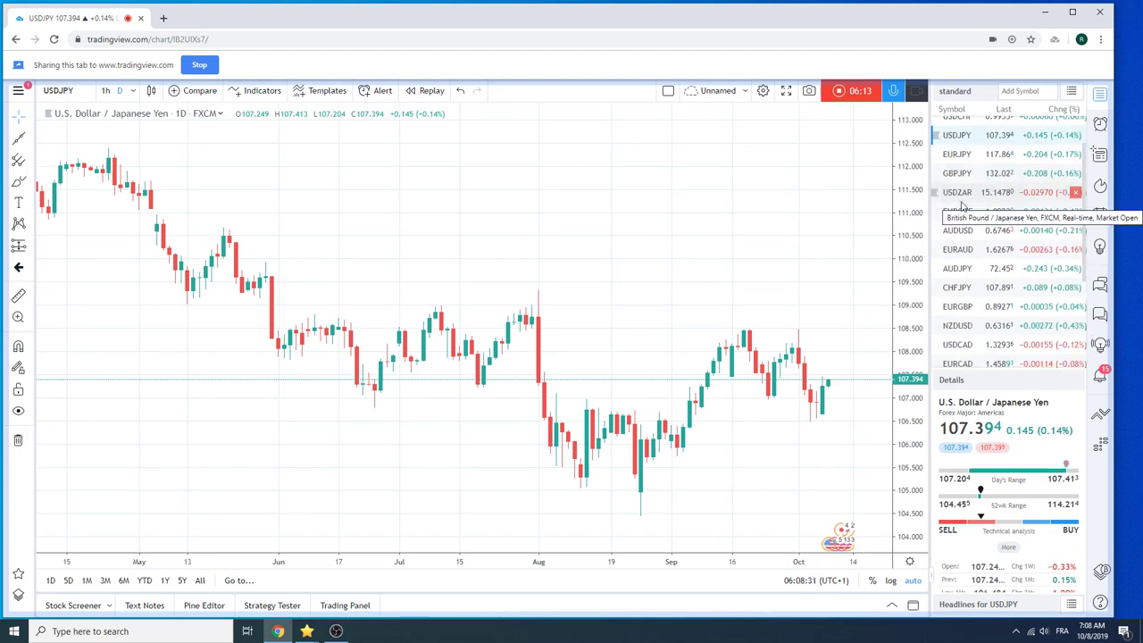
pyautogui.click(957, 345)
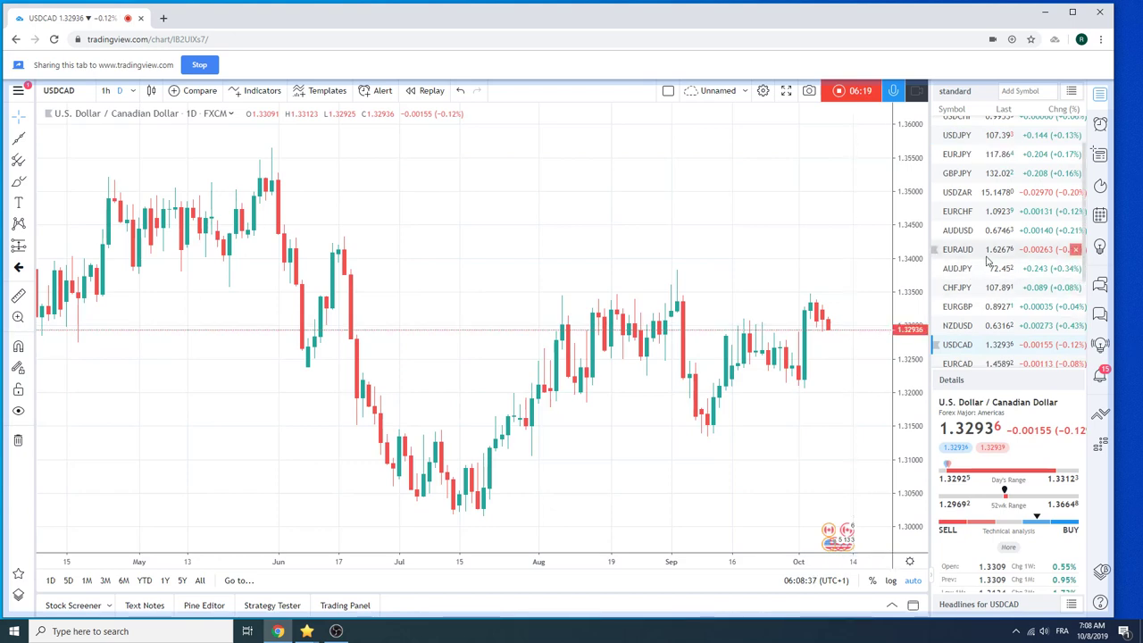
pyautogui.scroll(-1, 988, 257)
pyautogui.scroll(-1, 987, 268)
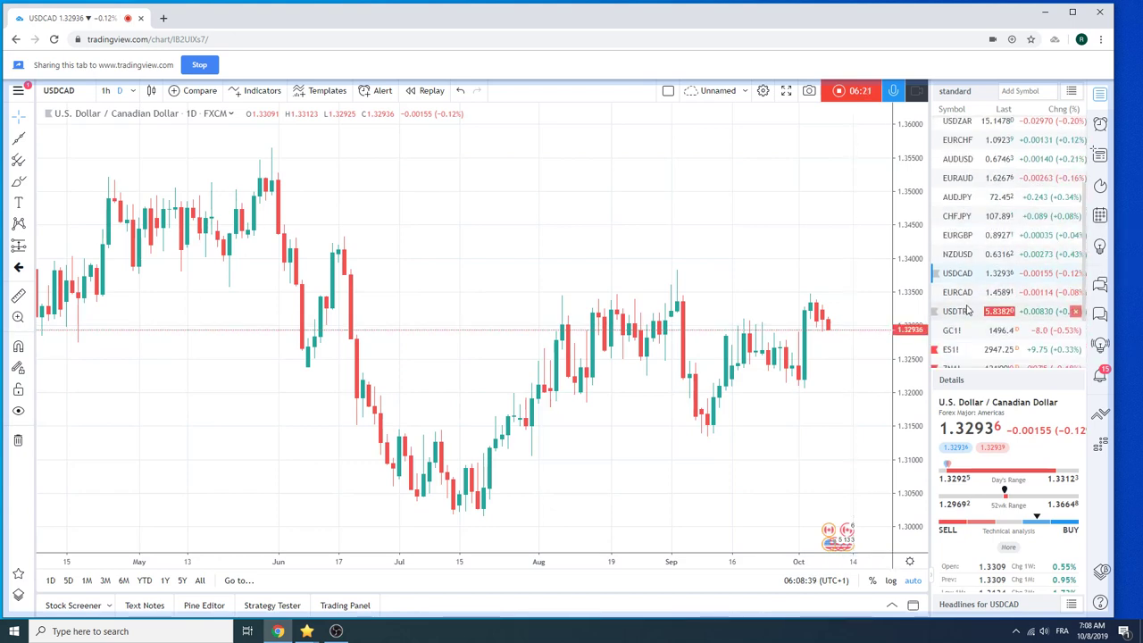
# Step: Load Gold Futures GC1! daily candles from the watchlist
pyautogui.click(966, 333)
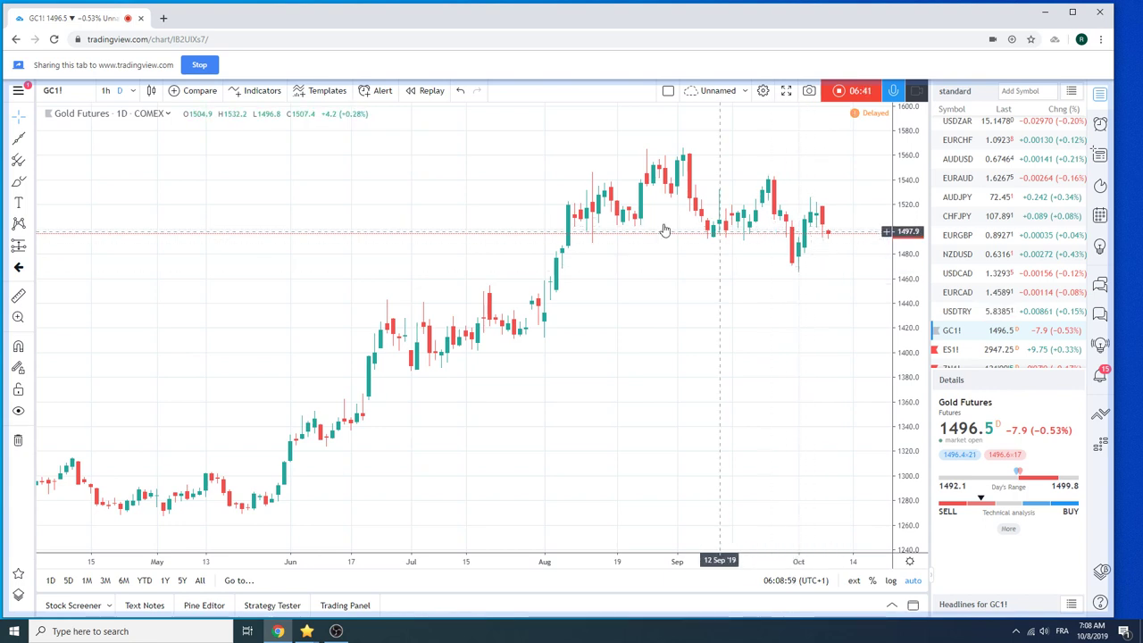
# Step: Draw an extended line joining the early-September and late-September gold highs
pyautogui.moveTo(29, 145)
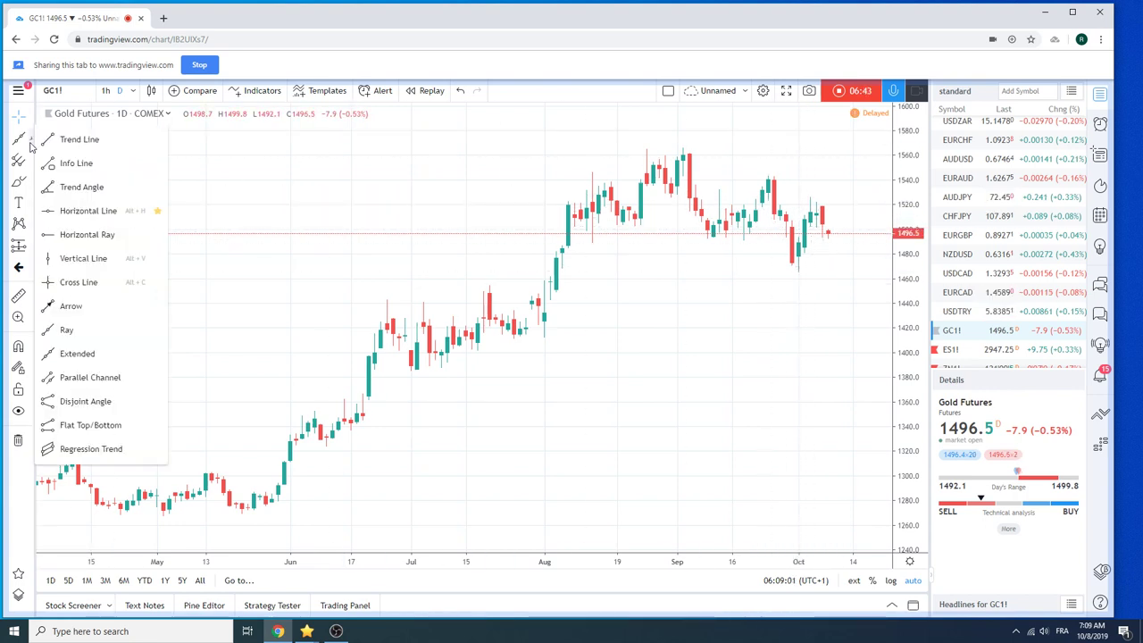
pyautogui.click(80, 352)
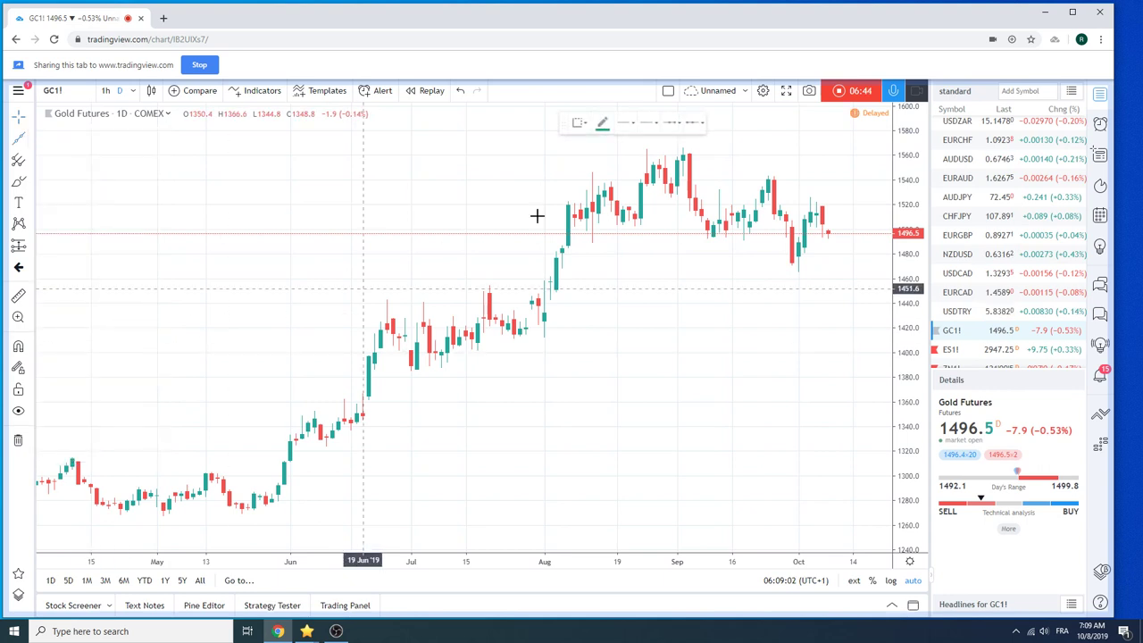
pyautogui.click(687, 145)
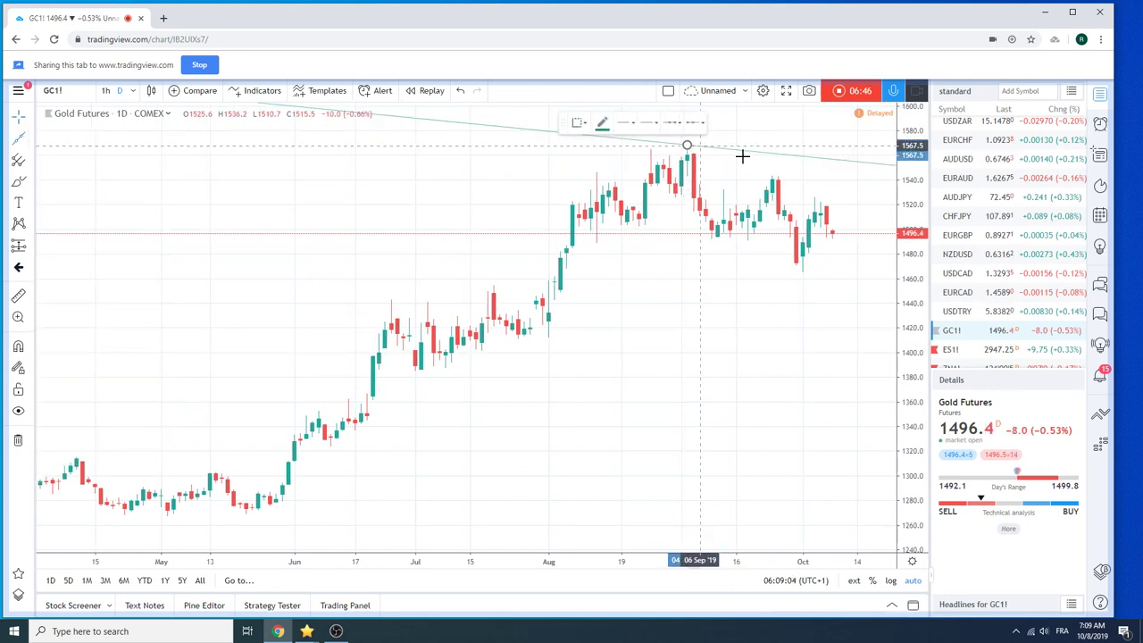
pyautogui.click(789, 181)
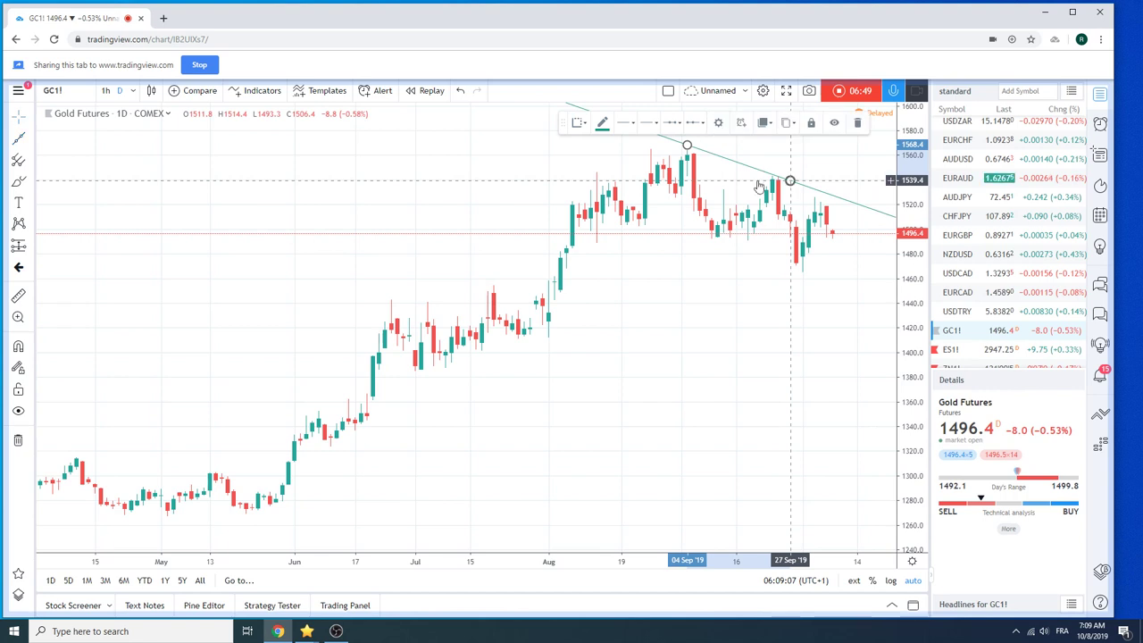
pyautogui.click(32, 140)
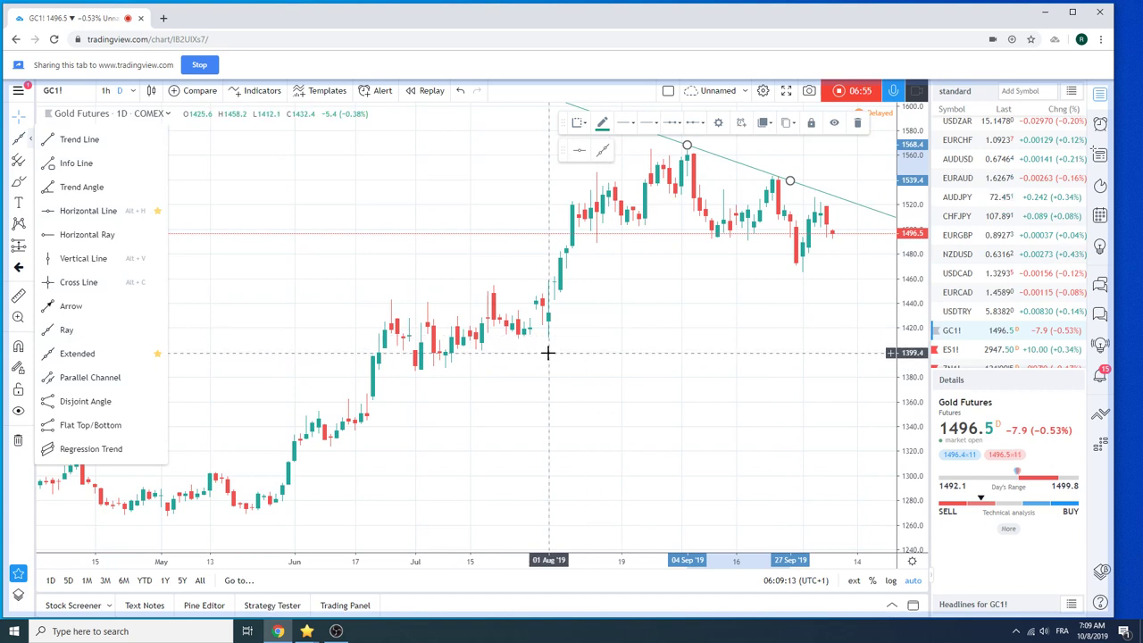
pyautogui.click(415, 374)
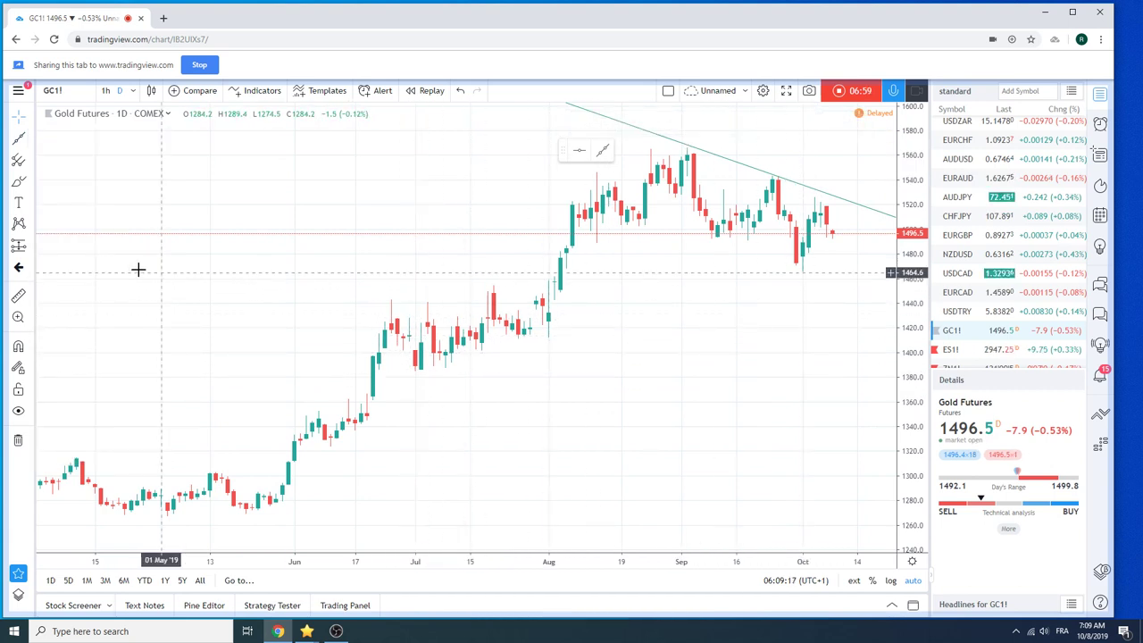
# Step: Draw a rising extended line from the October low through the mid-August lows
pyautogui.click(31, 143)
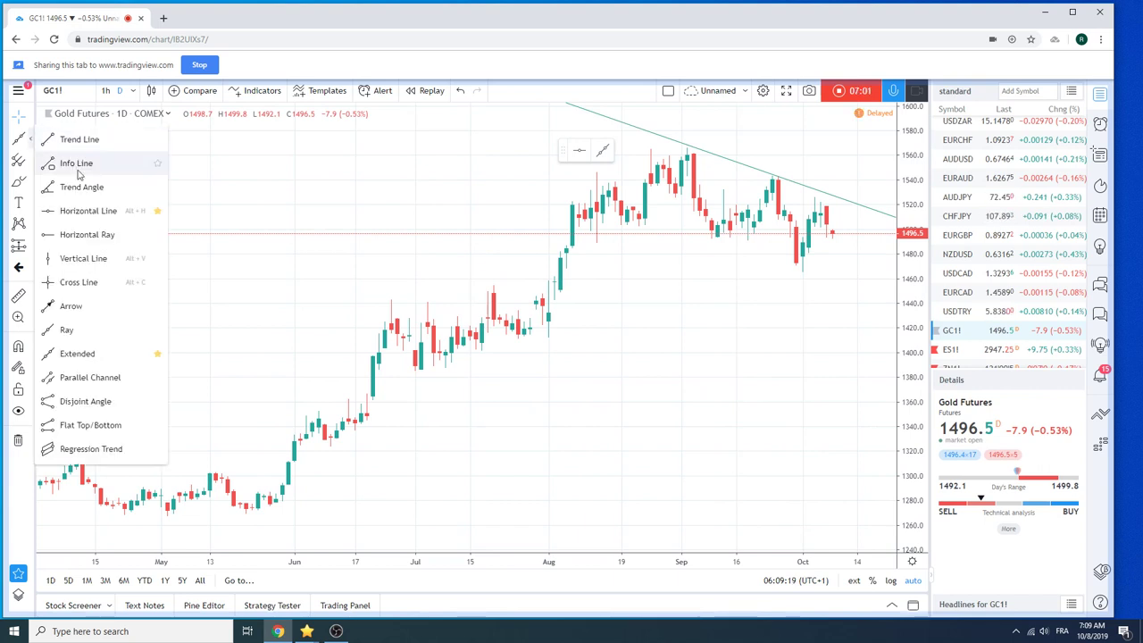
pyautogui.click(151, 349)
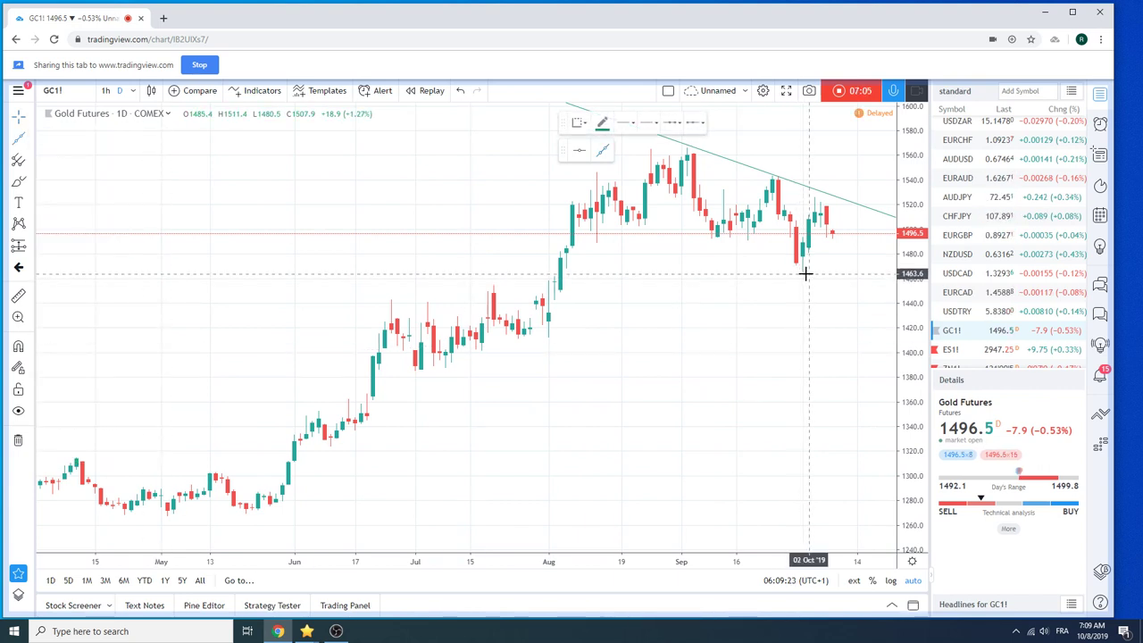
pyautogui.click(806, 274)
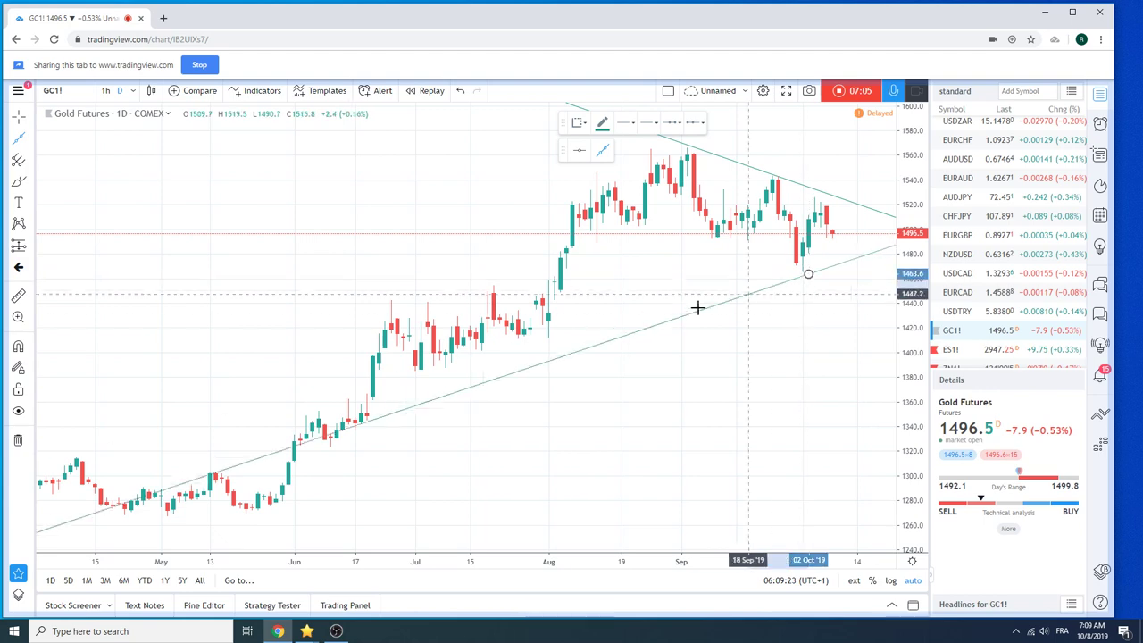
pyautogui.click(603, 327)
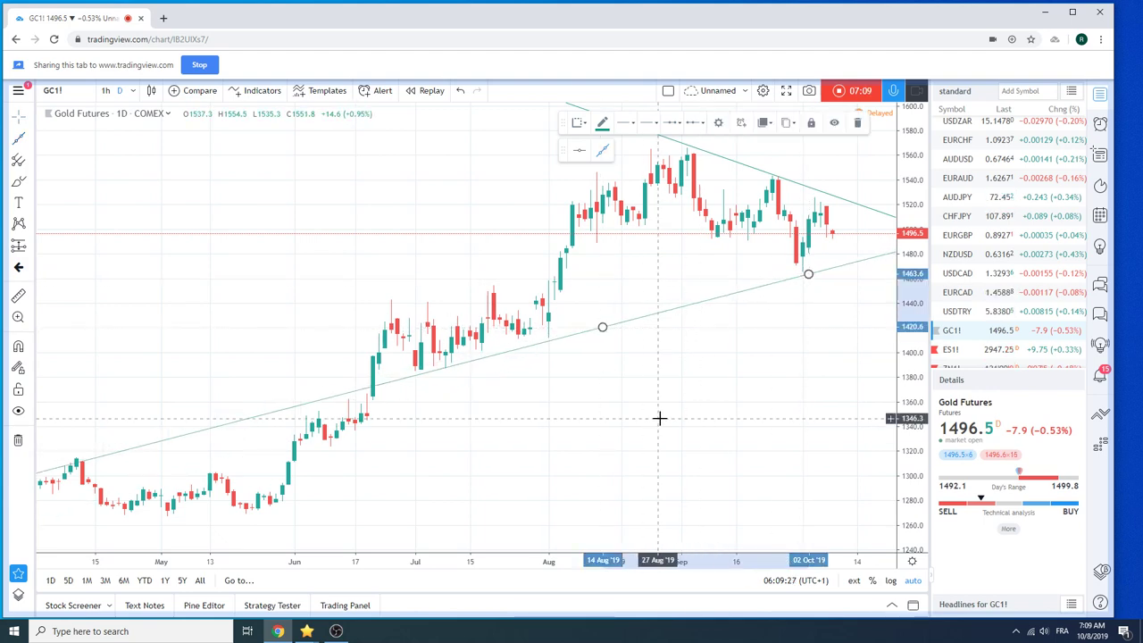
pyautogui.click(828, 415)
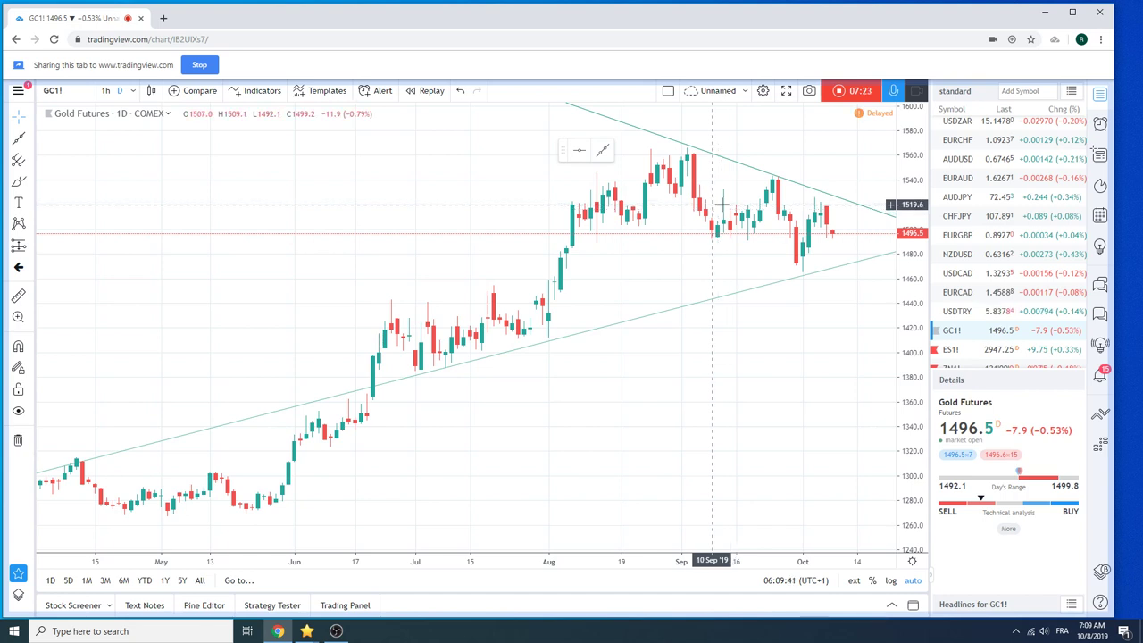
# Step: Load Euro Bund Futures (FGBL1!) daily candles from the watchlist
pyautogui.scroll(-2, 994, 210)
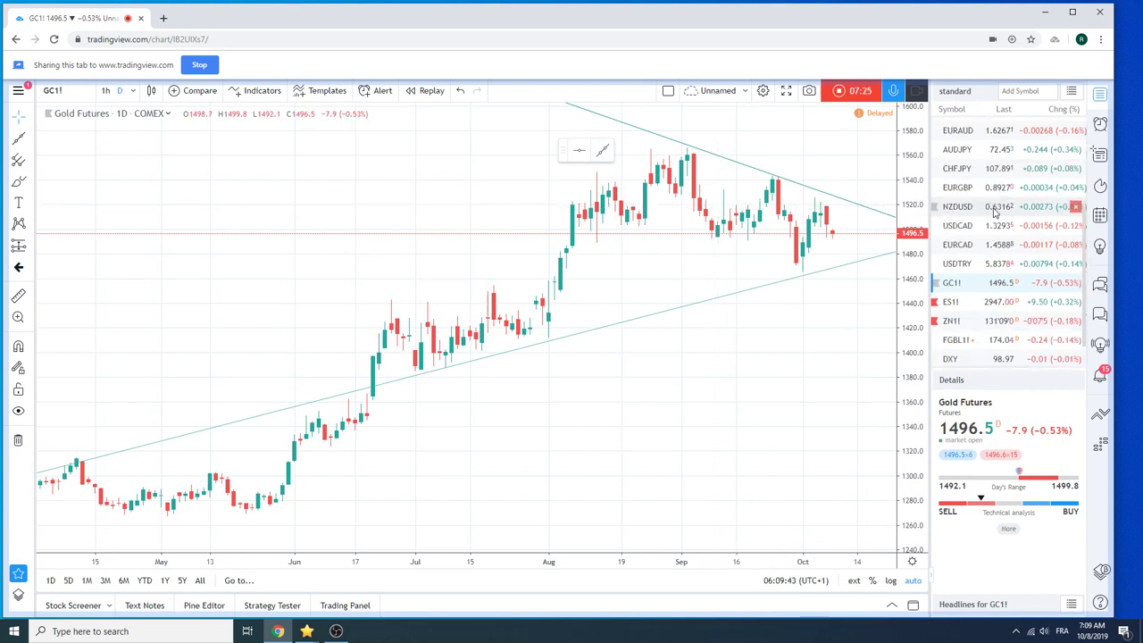
pyautogui.click(962, 341)
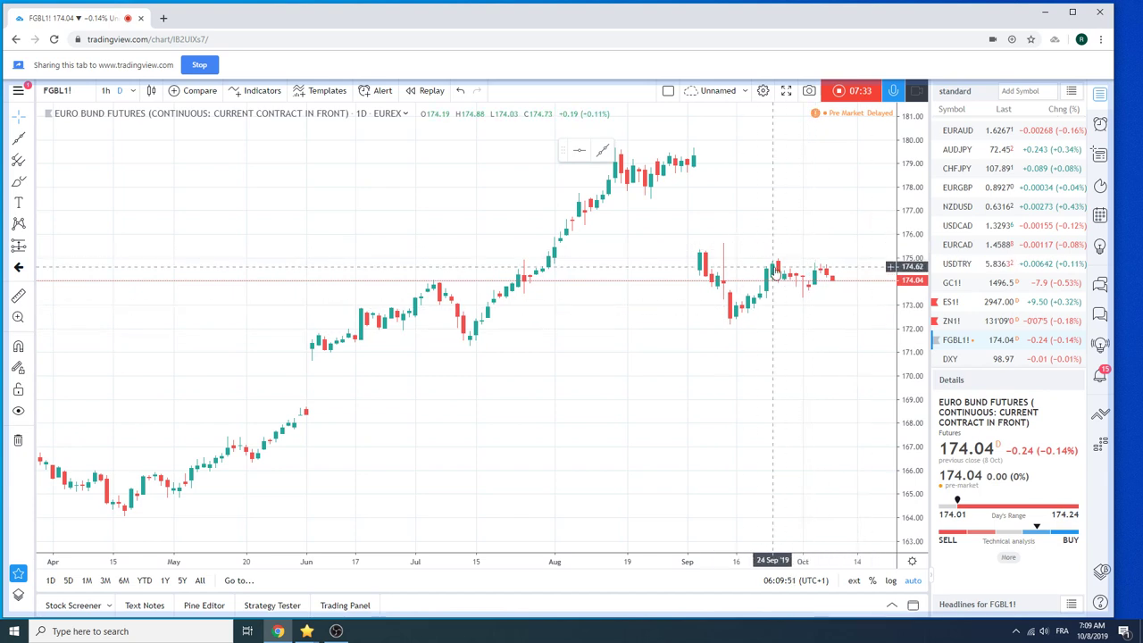
pyautogui.scroll(-2, 1020, 242)
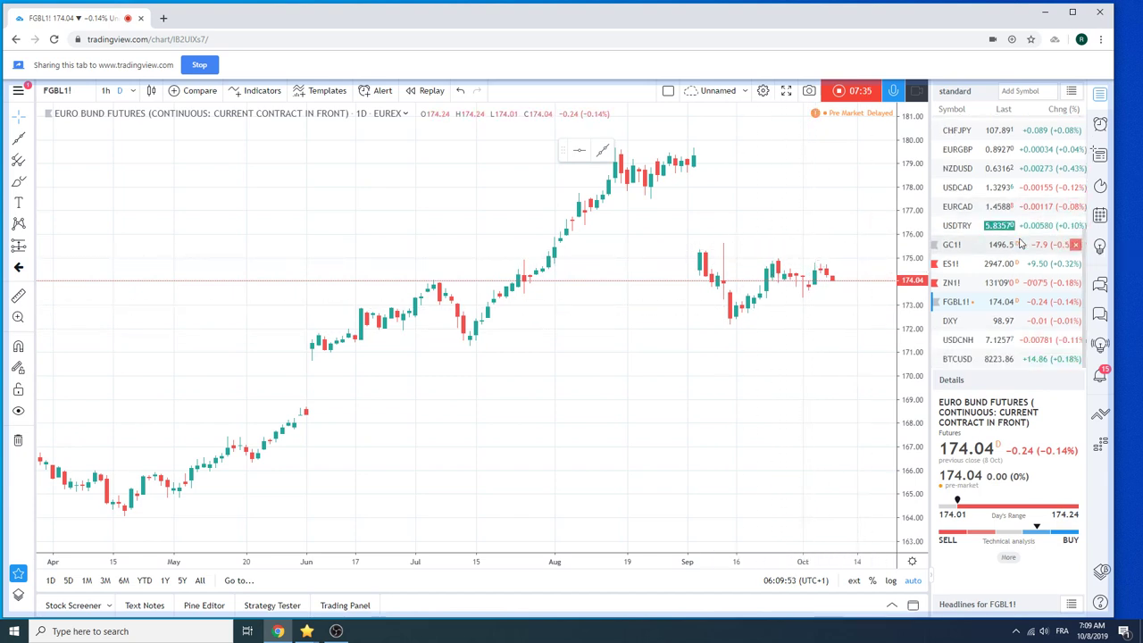
pyautogui.scroll(3, 1021, 242)
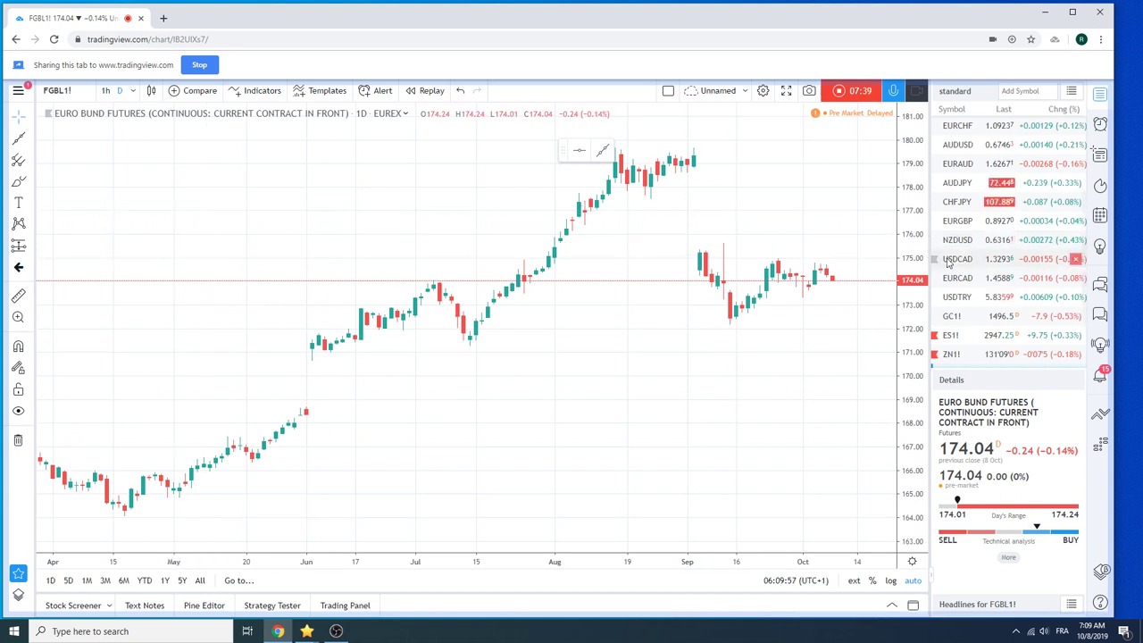
pyautogui.scroll(3, 948, 262)
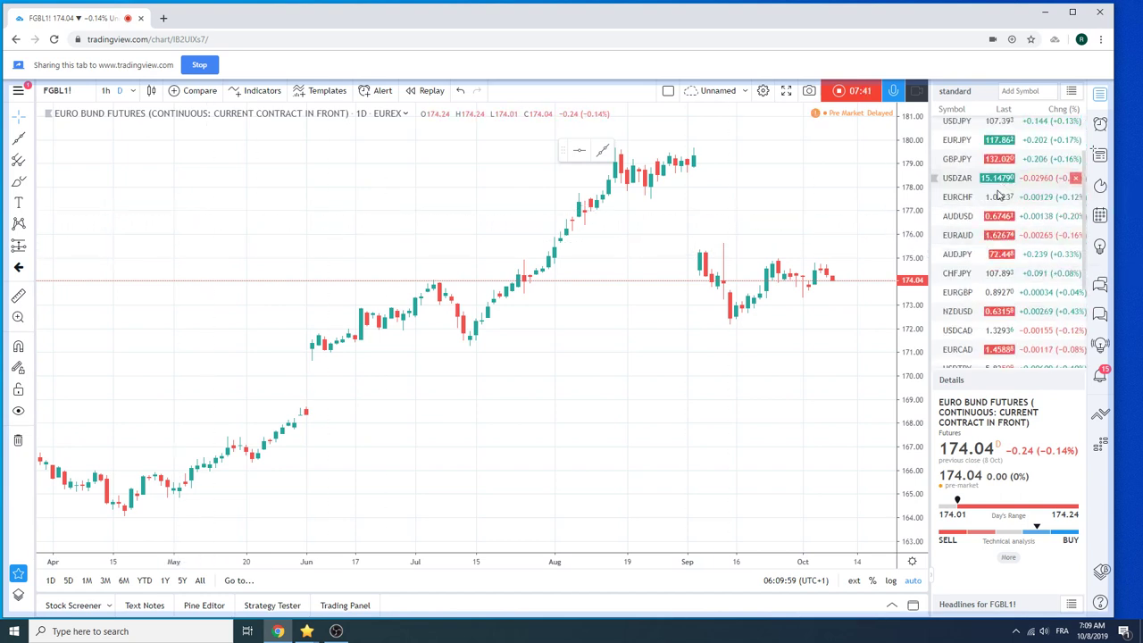
# Step: View EURAUD, then enter GBPCHF in the symbol box to load its daily chart
pyautogui.click(986, 241)
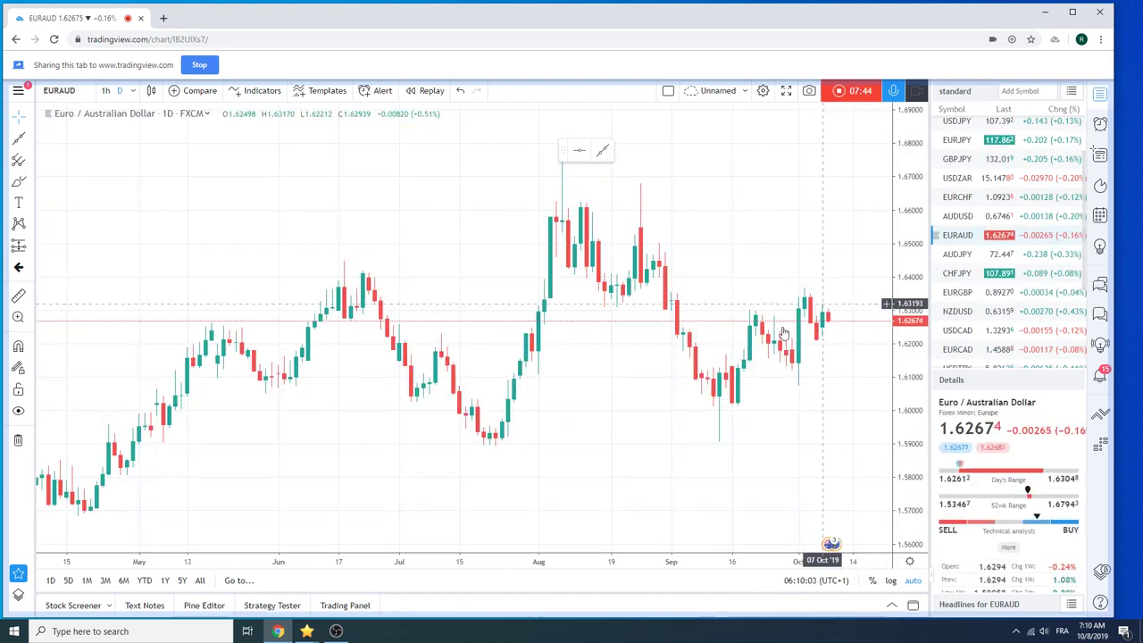
pyautogui.click(78, 90)
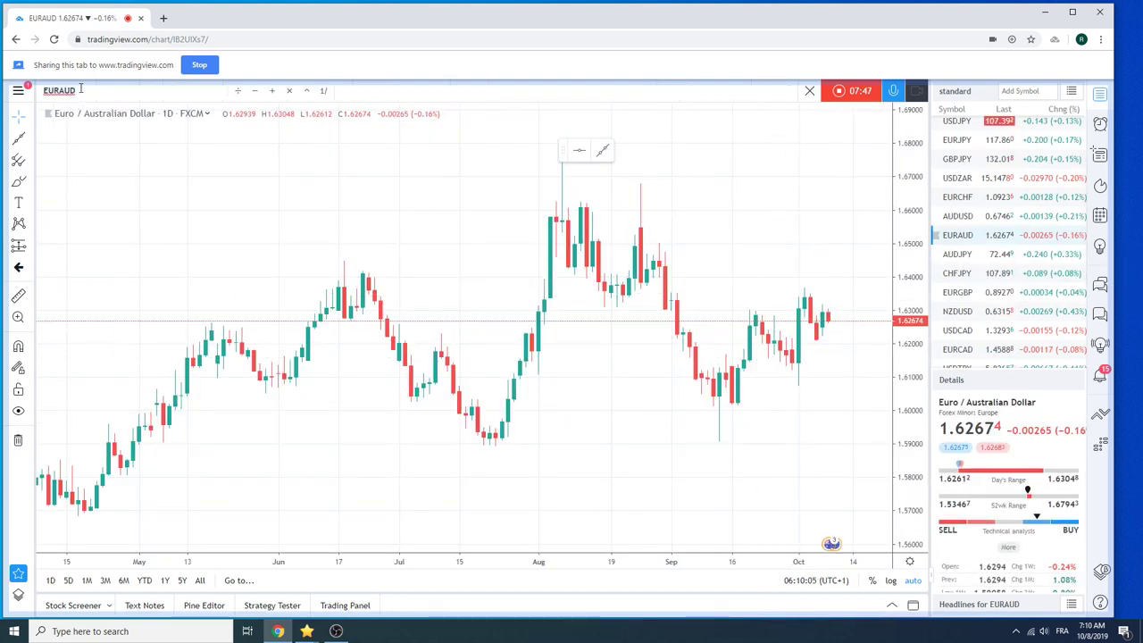
pyautogui.write('GBPCHF')
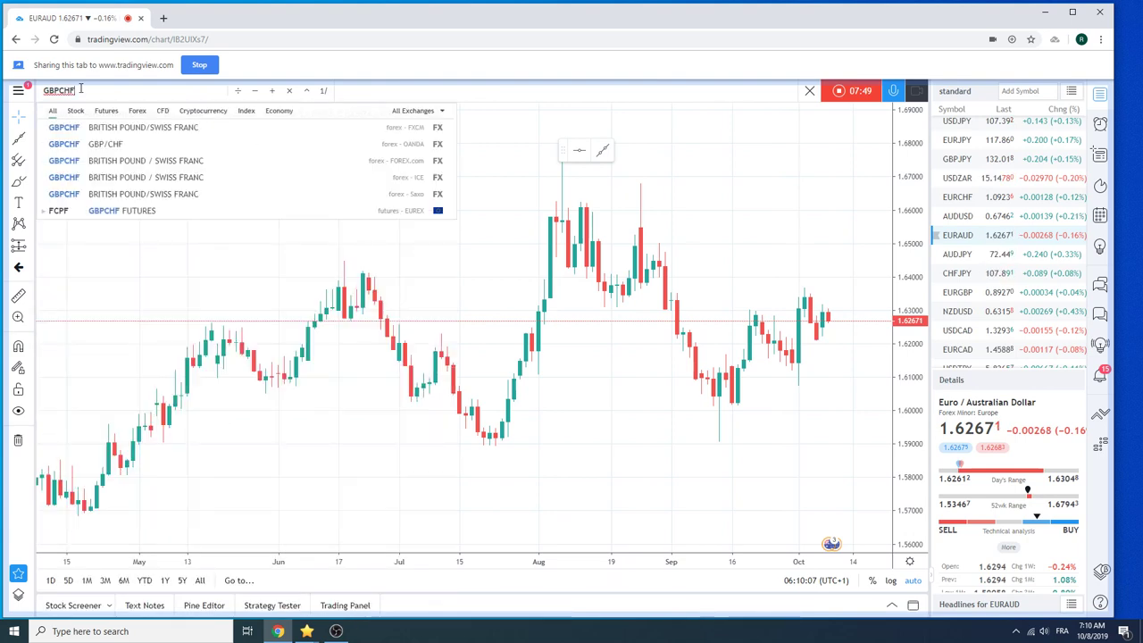
pyautogui.press('Return')
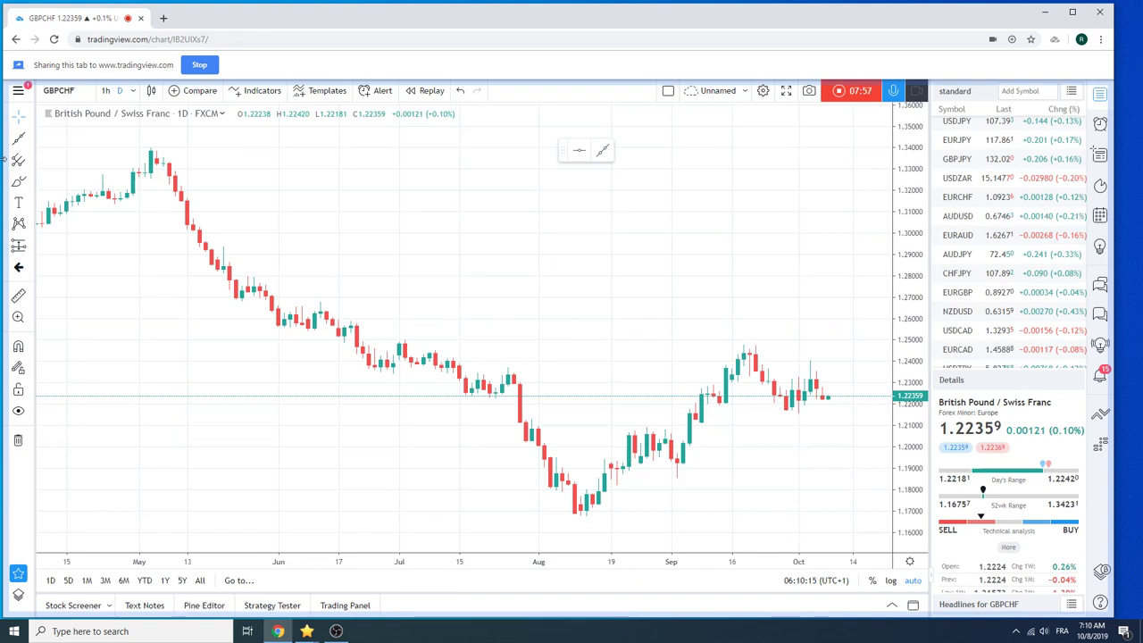
pyautogui.scroll(1, 991, 274)
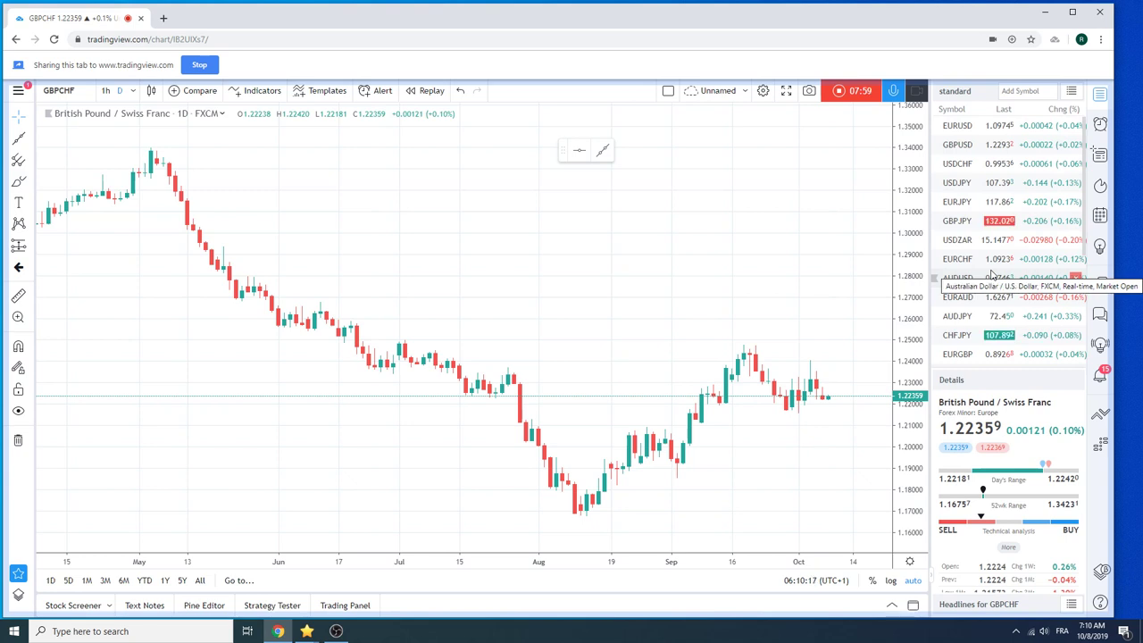
pyautogui.scroll(-1, 975, 155)
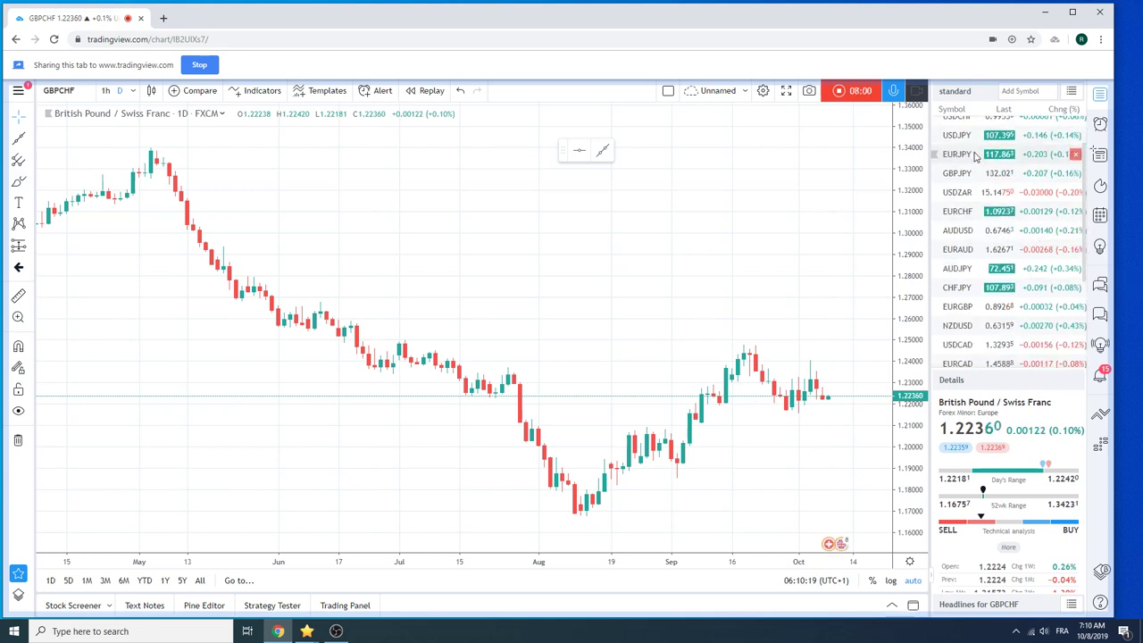
pyautogui.scroll(-2, 1000, 349)
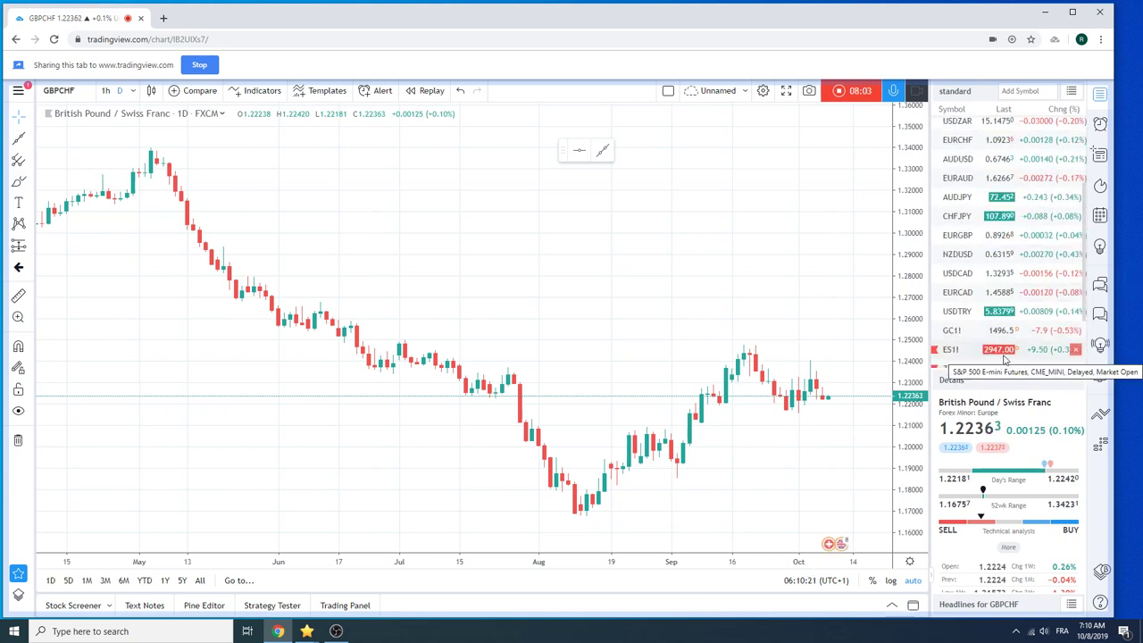
pyautogui.scroll(3, 973, 223)
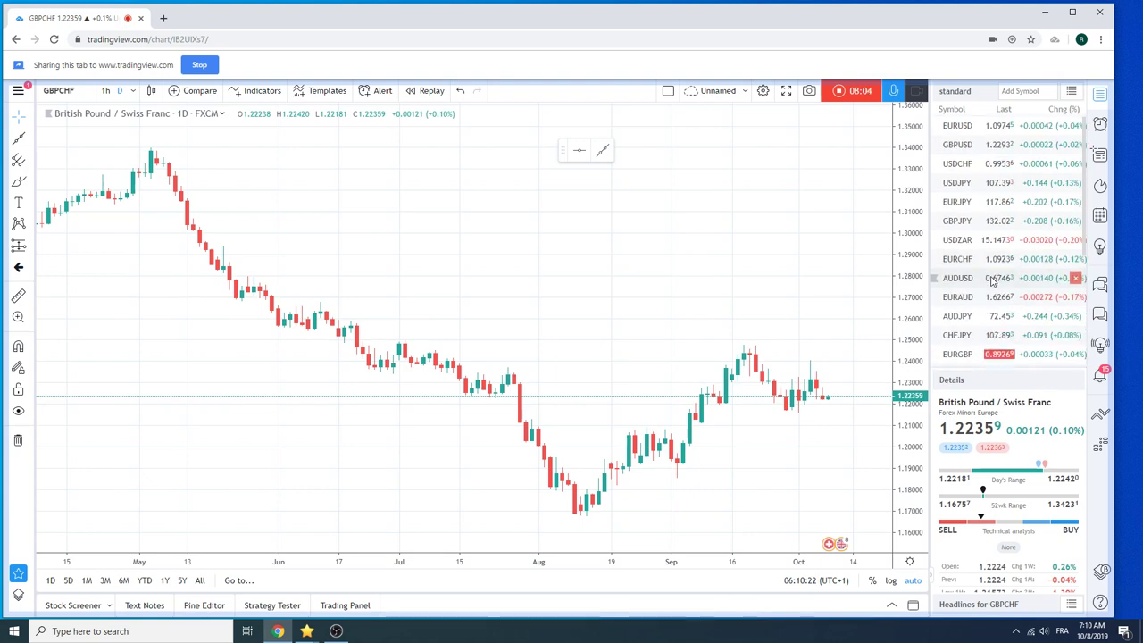
# Step: Return to the EURUSD daily chart with its descending trend line
pyautogui.click(967, 131)
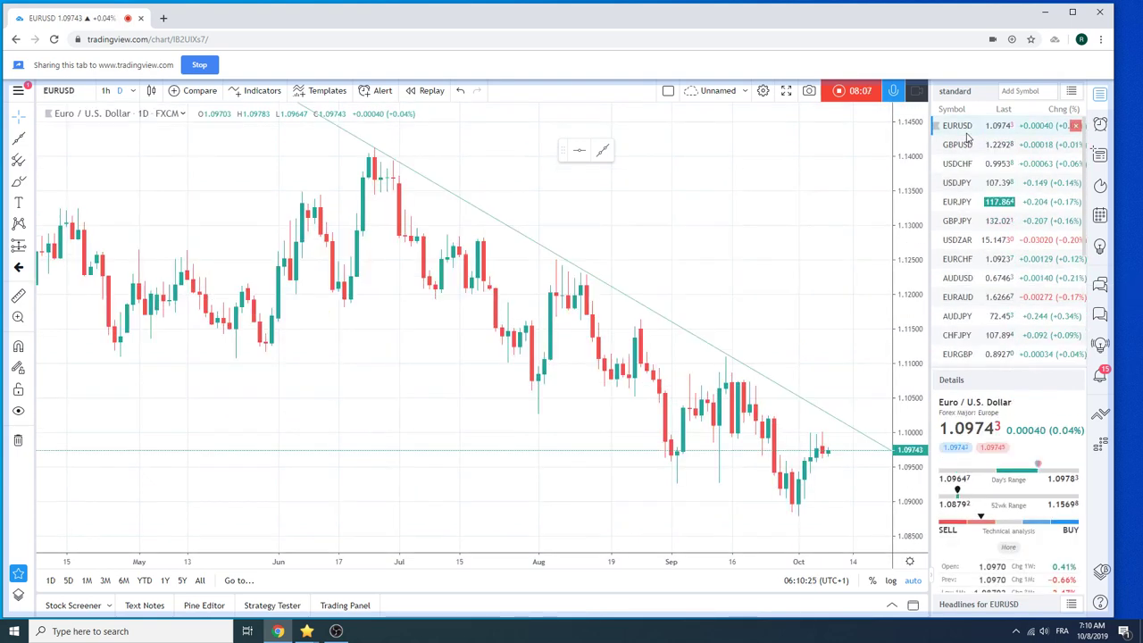